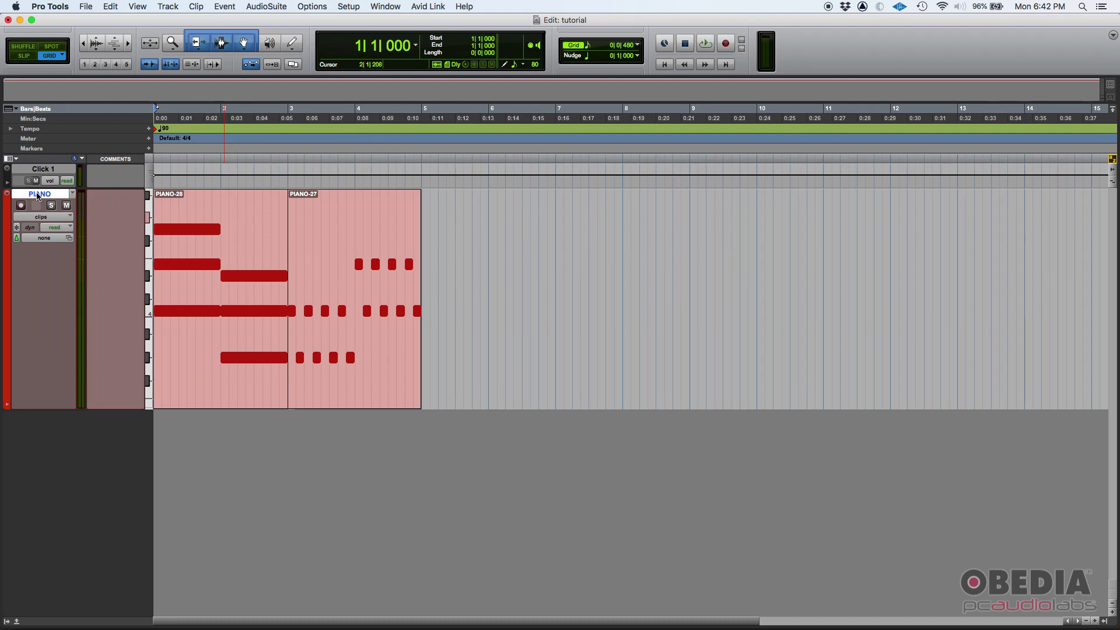
# Play the piano part, then mute the PIANO track and replay the session to hear silence.
pyautogui.press('space')
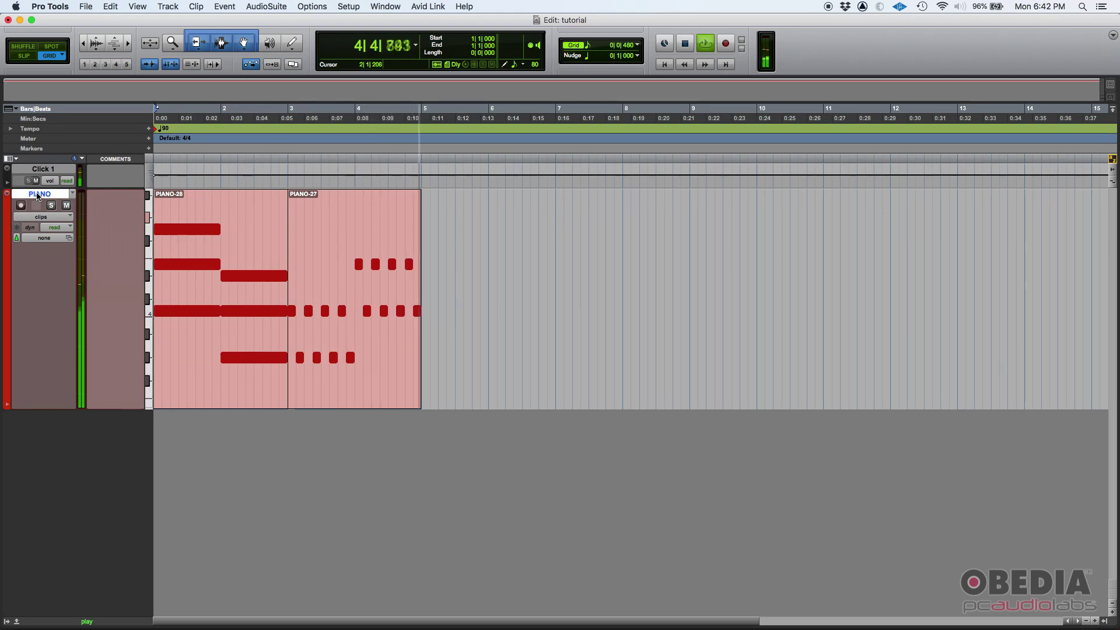
pyautogui.press('space')
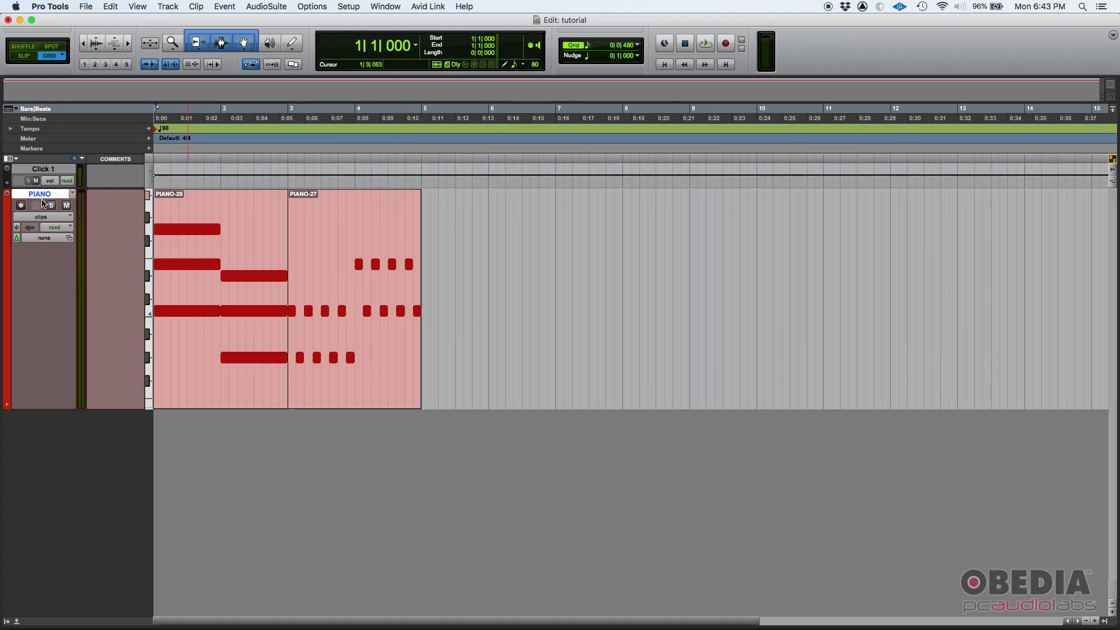
pyautogui.click(66, 205)
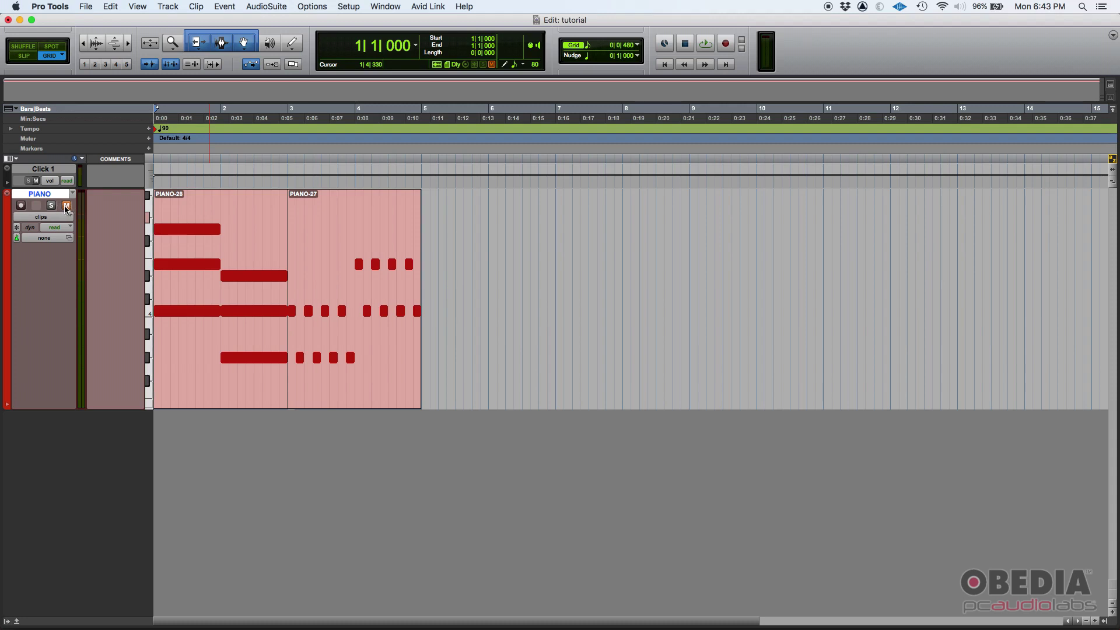
pyautogui.press('space')
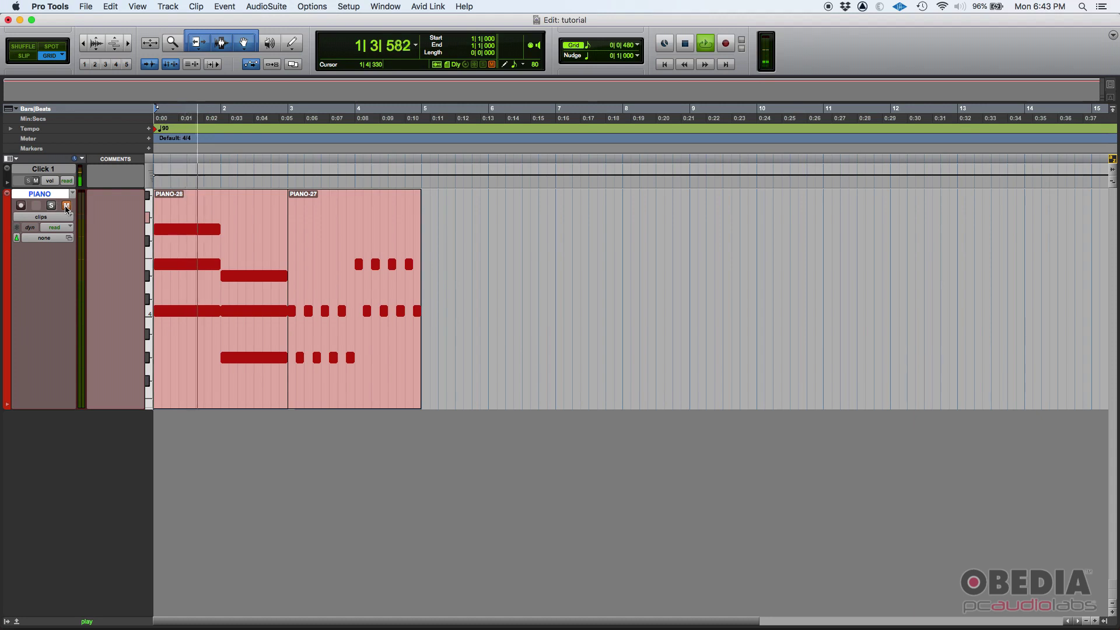
pyautogui.press('space')
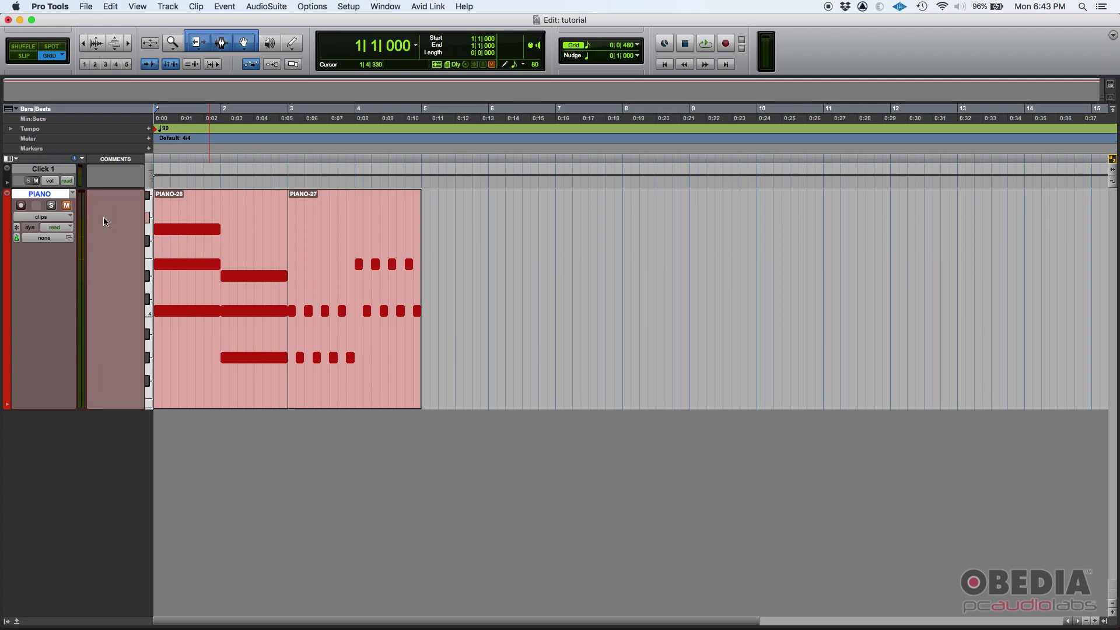
pyautogui.click(241, 342)
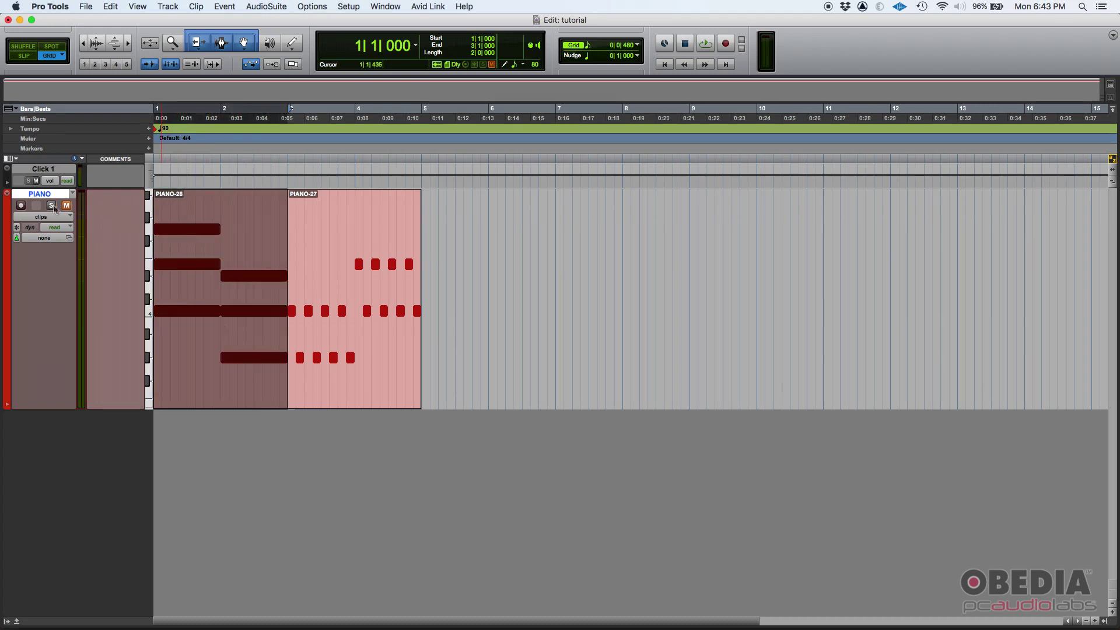
# Mute the PIANO-27 clip using Mute Clips from its right-click menu.
pyautogui.click(350, 367)
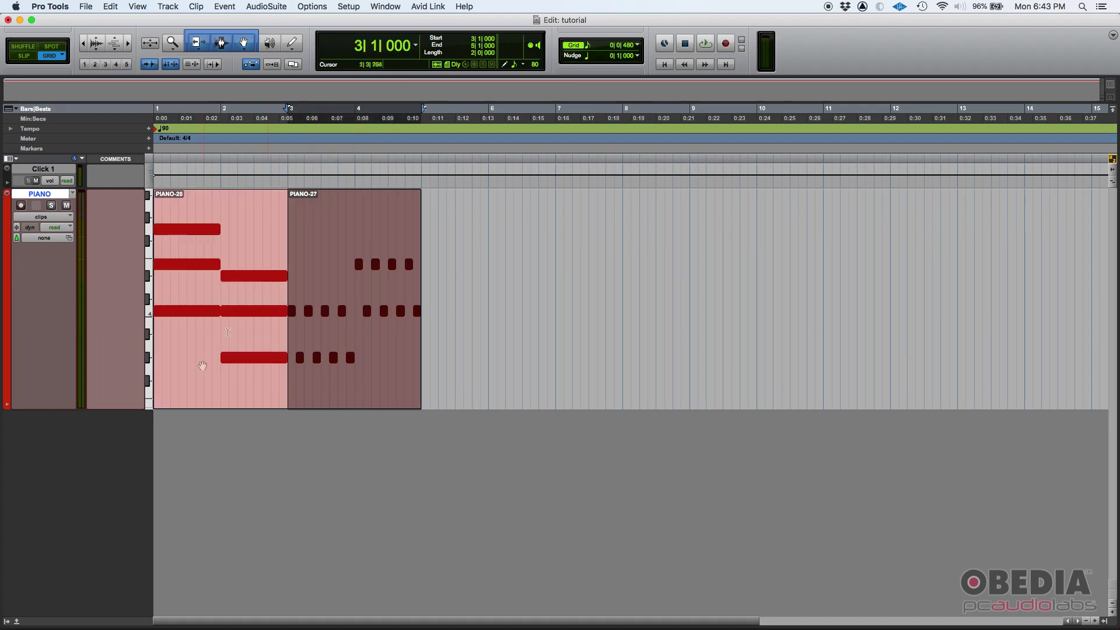
pyautogui.click(203, 368)
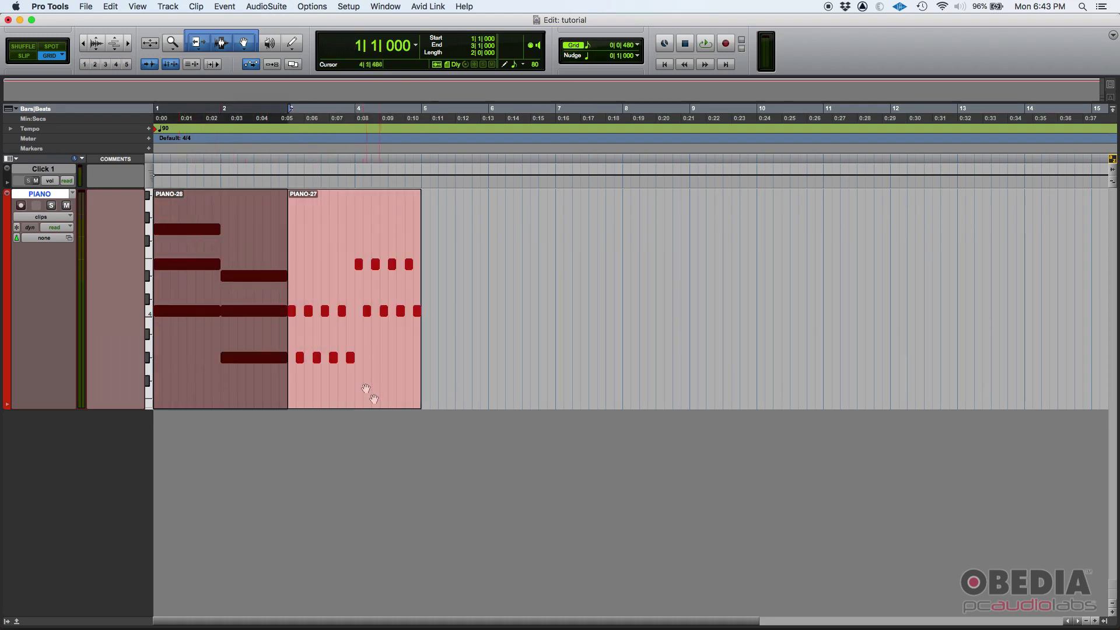
pyautogui.click(353, 367)
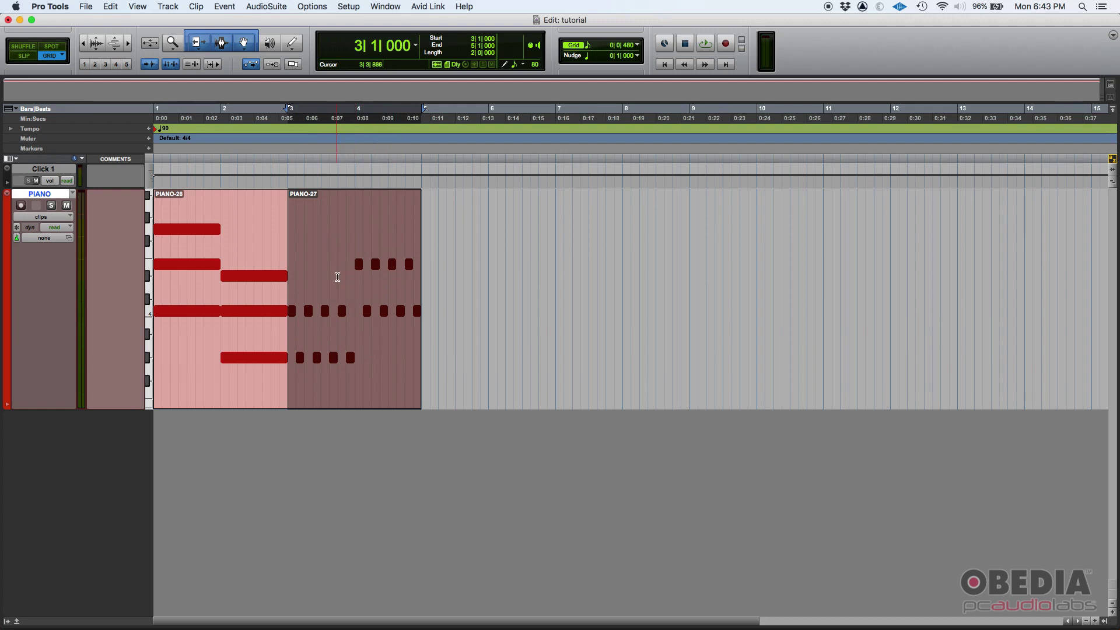
pyautogui.click(528, 276)
pyautogui.click(338, 392)
pyautogui.rightClick(347, 385)
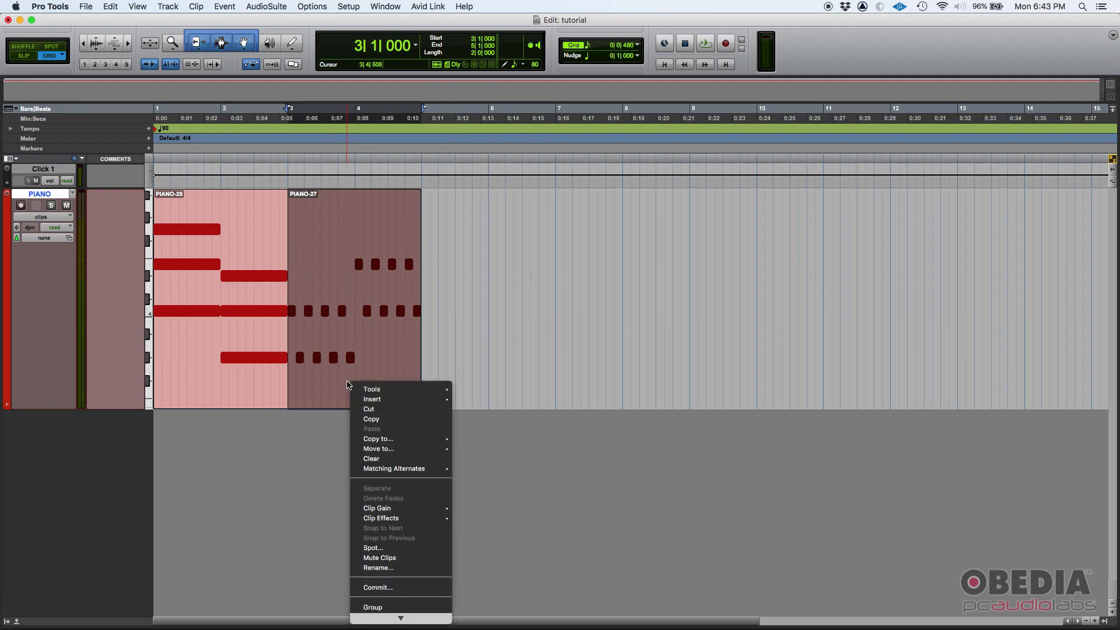
pyautogui.moveTo(395, 620)
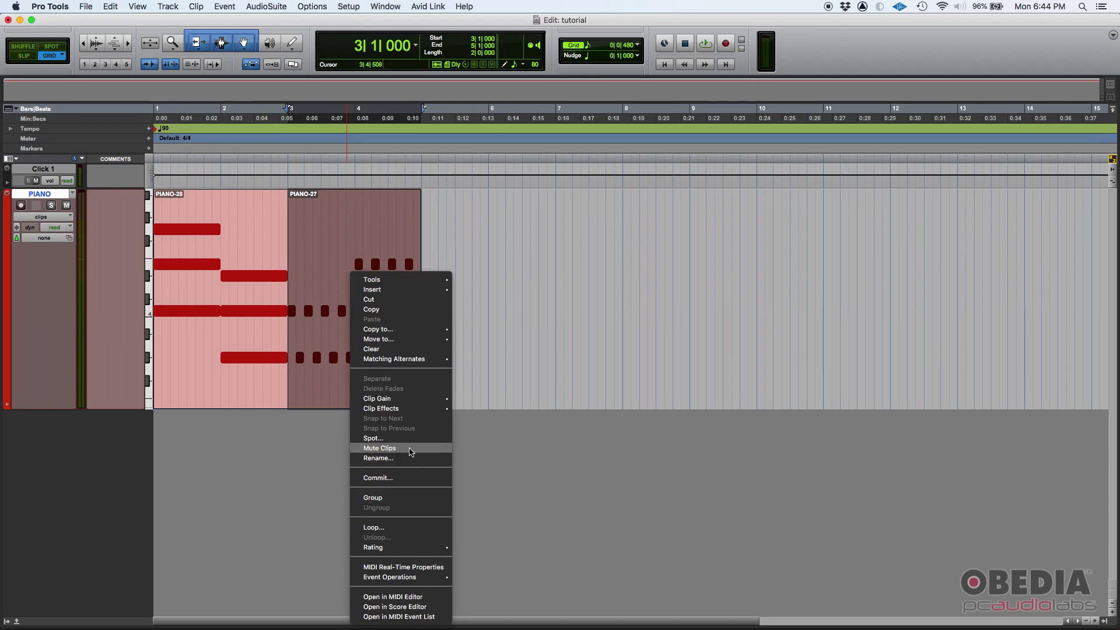
pyautogui.click(379, 448)
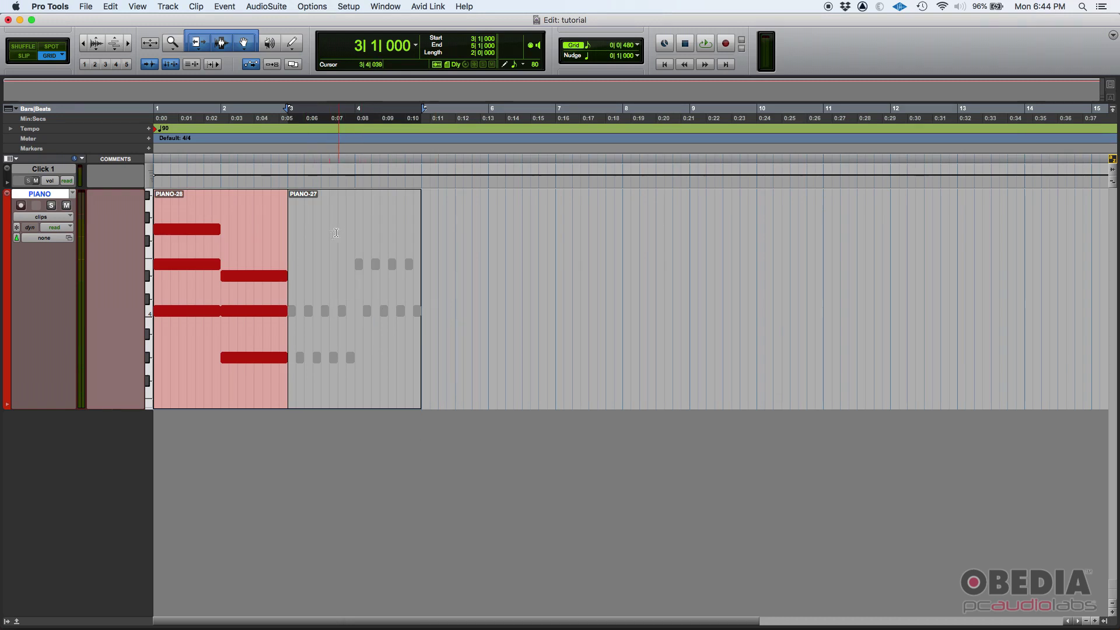
# Play the session from the start to hear PIANO-28 alone.
pyautogui.click(435, 257)
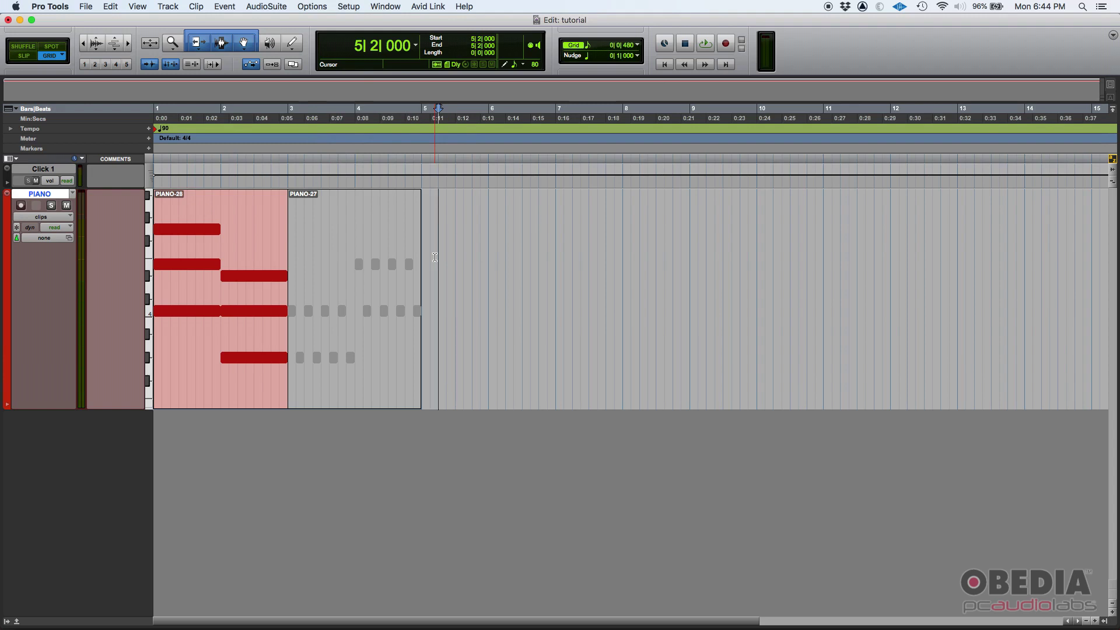
pyautogui.press('Return')
pyautogui.press('space')
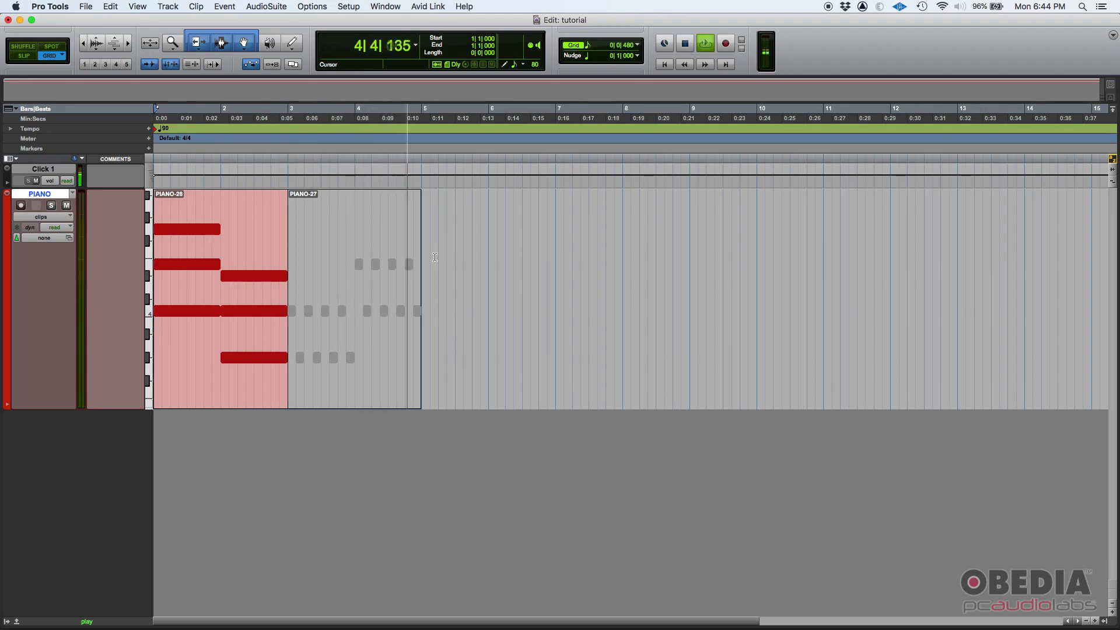
pyautogui.press('space')
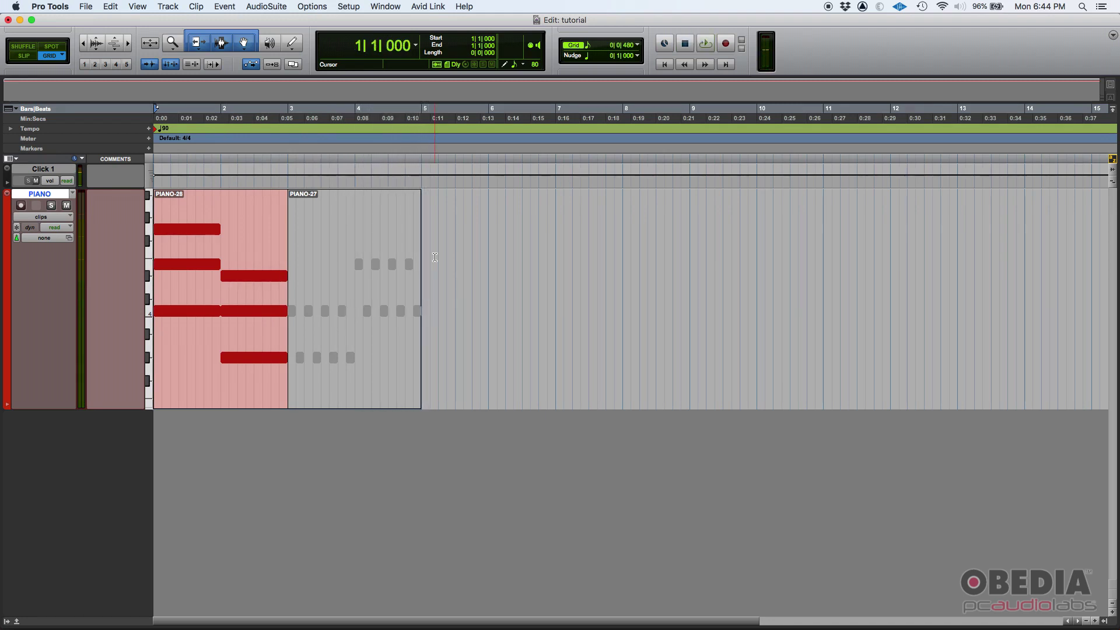
# Unmute PIANO-27 and open the PIANO-28 clip's notes in the MIDI Editor.
pyautogui.click(385, 318)
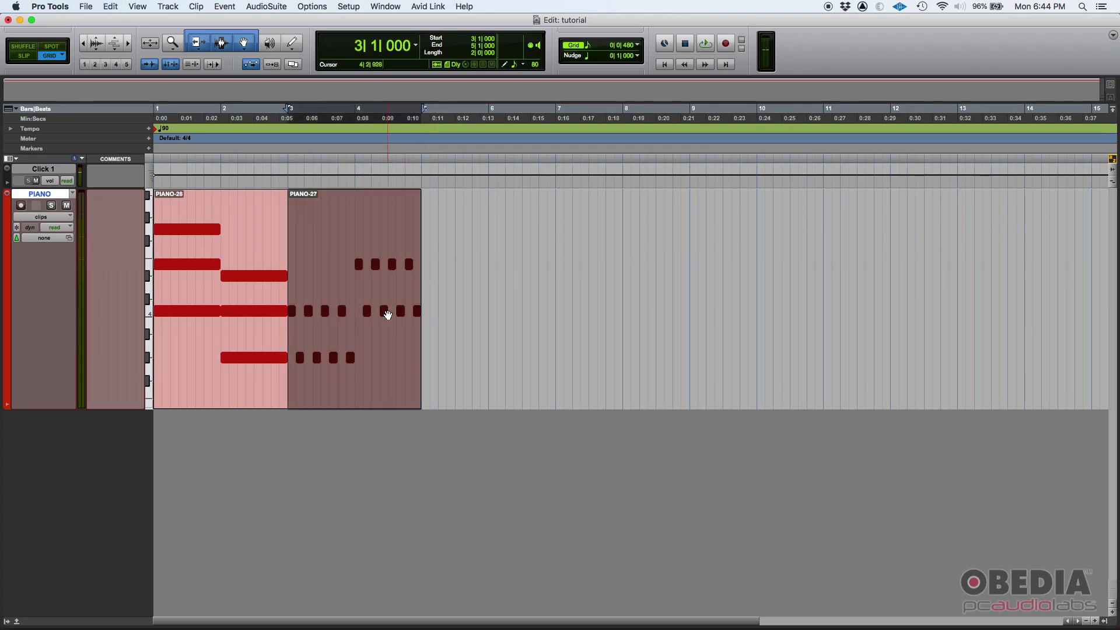
pyautogui.click(458, 282)
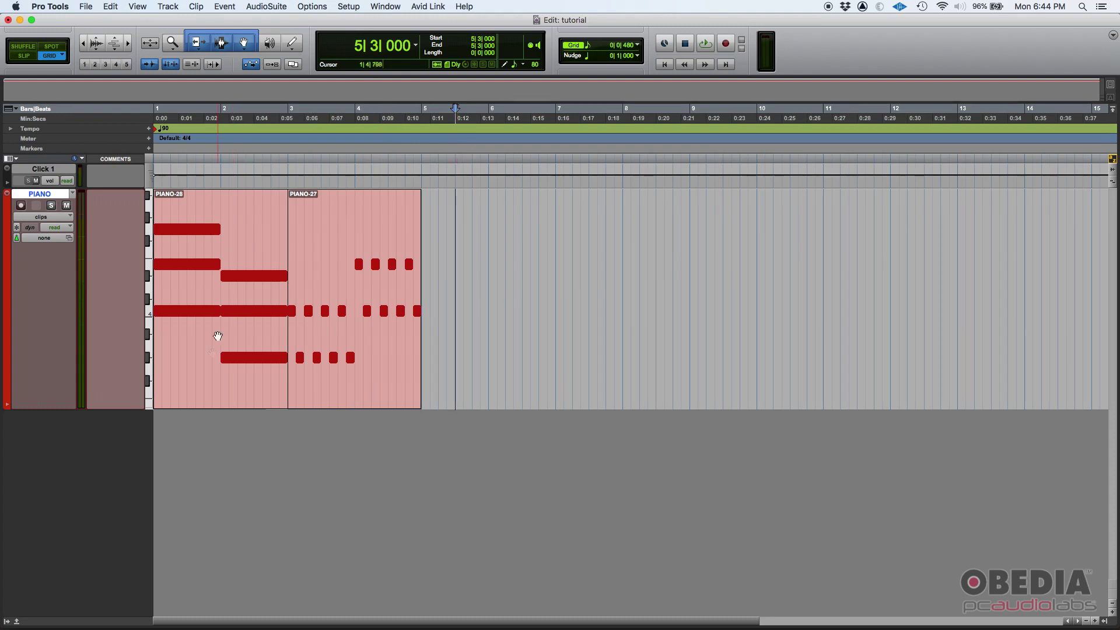
pyautogui.click(218, 322)
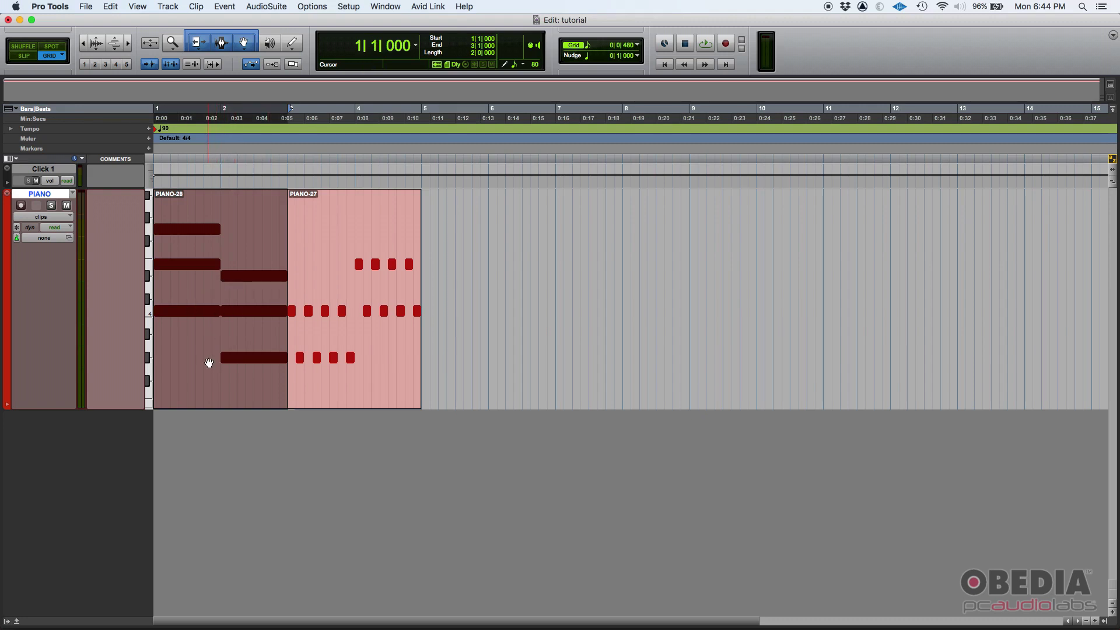
pyautogui.doubleClick(209, 363)
pyautogui.click(233, 356)
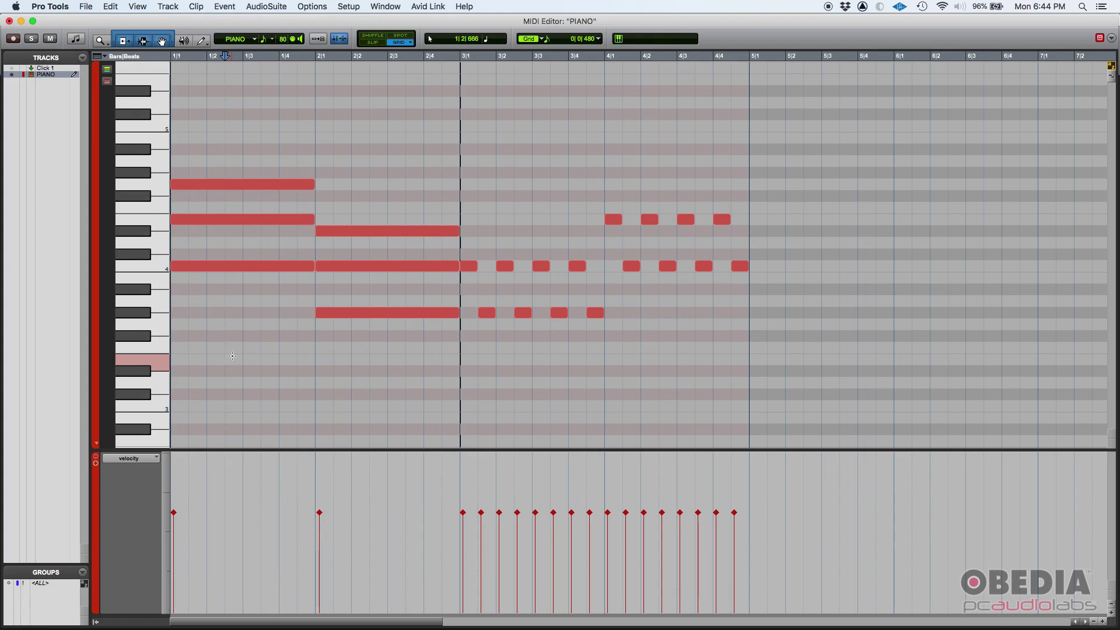
# Mute the three long bar-1 chord notes with Mute Notes, then play from the start.
pyautogui.moveTo(247, 151); pyautogui.dragTo(251, 269)
pyautogui.click(272, 306)
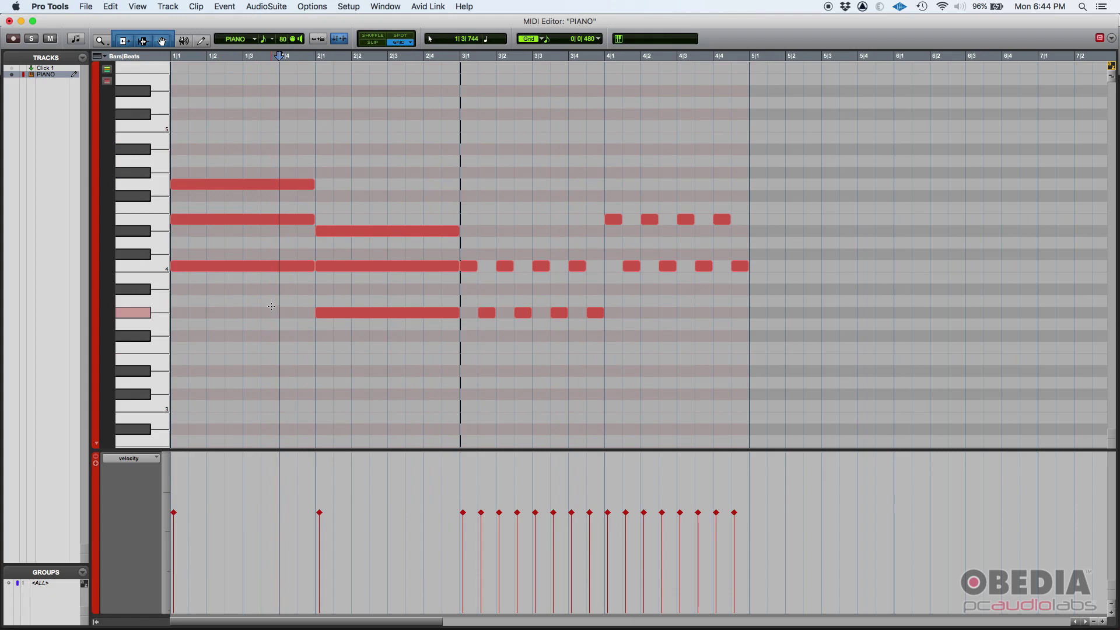
pyautogui.moveTo(229, 160); pyautogui.dragTo(258, 275)
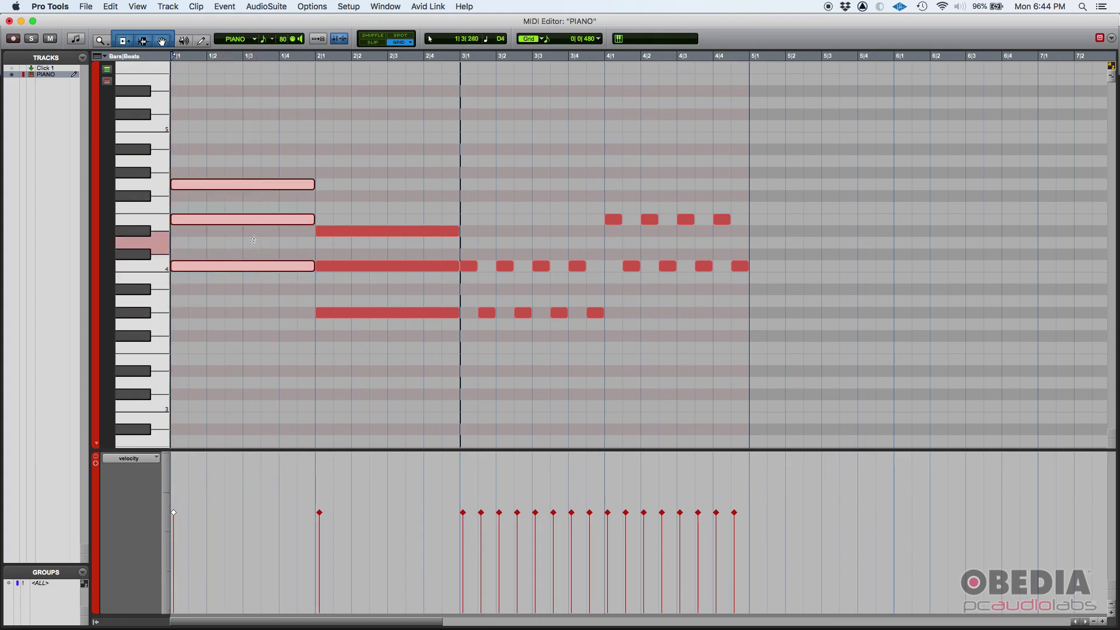
pyautogui.click(115, 7)
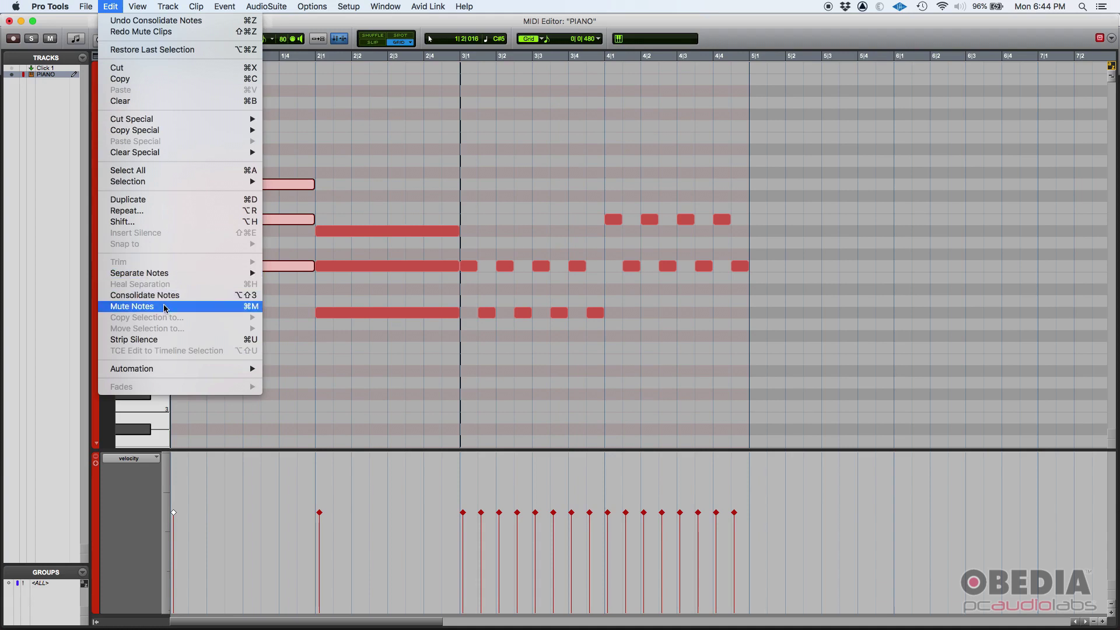
pyautogui.press('super+m')
pyautogui.click(241, 314)
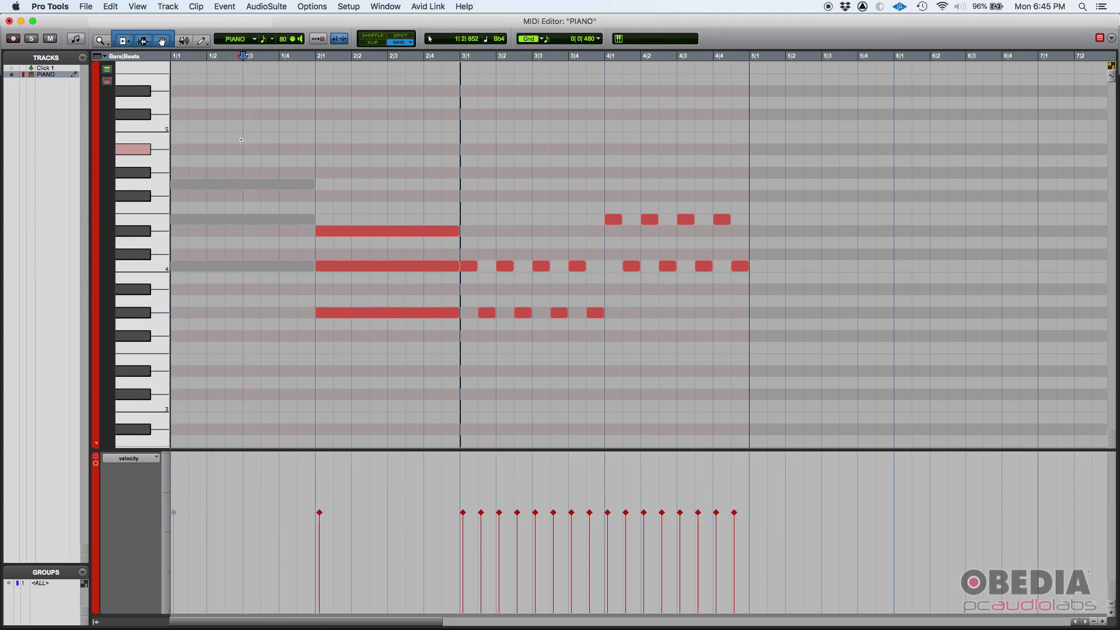
pyautogui.press('Return')
pyautogui.press('space')
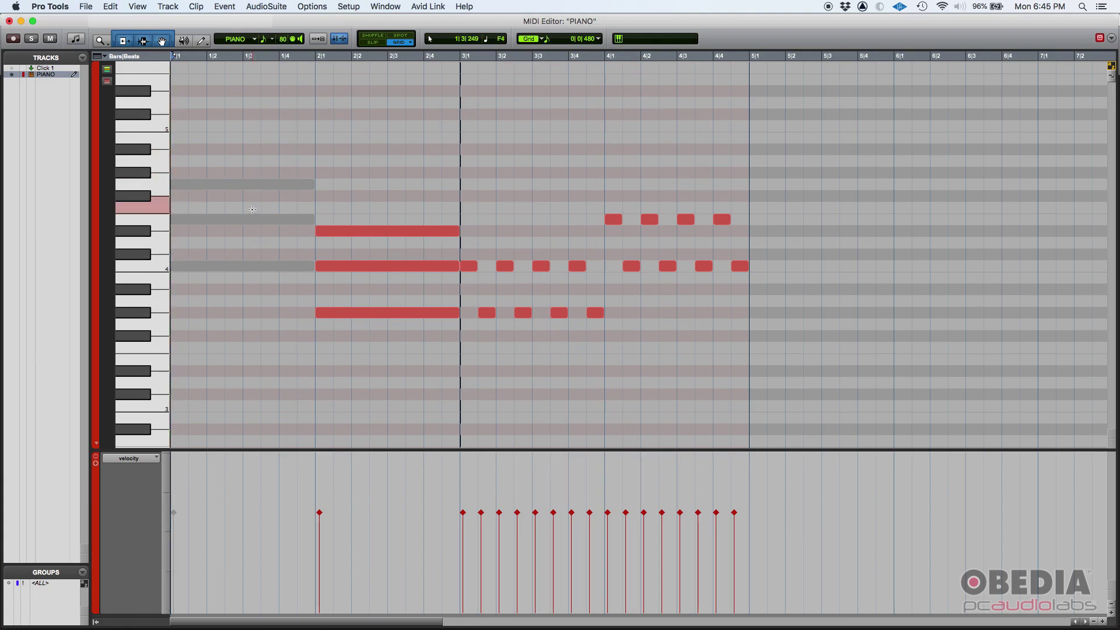
# Unmute the bar-1 notes, mute the eight short bar-3 notes instead, and play back.
pyautogui.press('super+m')
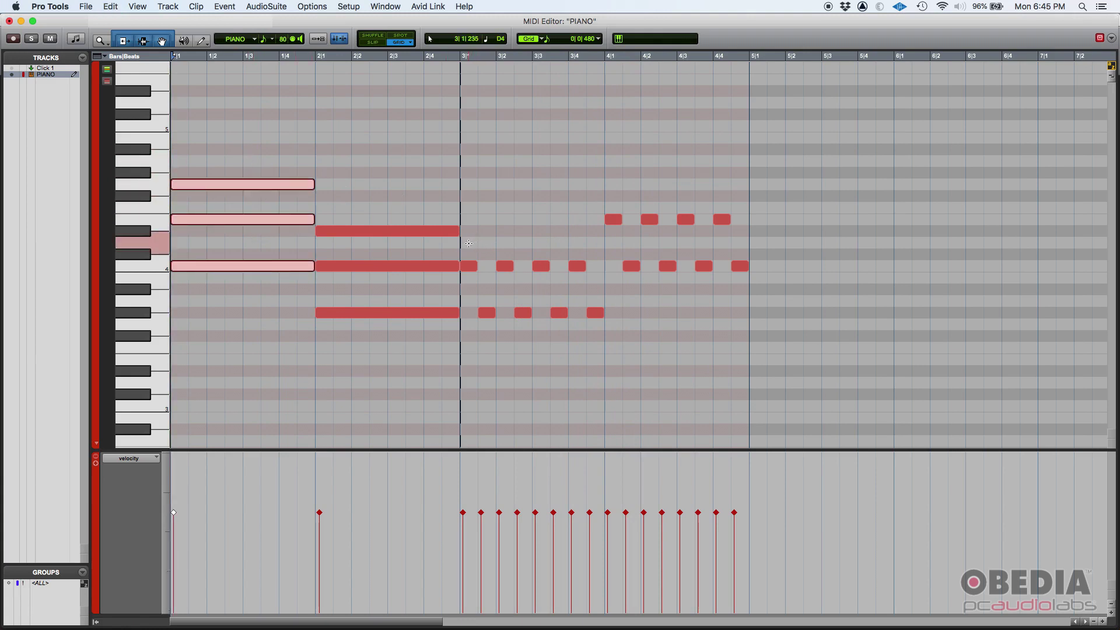
pyautogui.moveTo(470, 234); pyautogui.dragTo(600, 320)
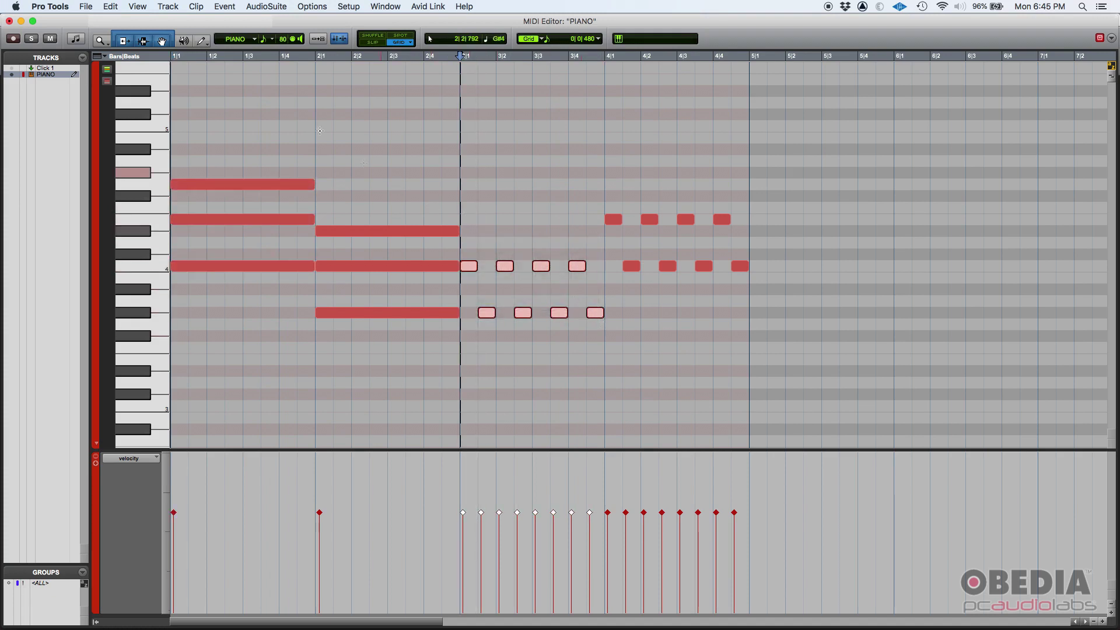
pyautogui.click(117, 9)
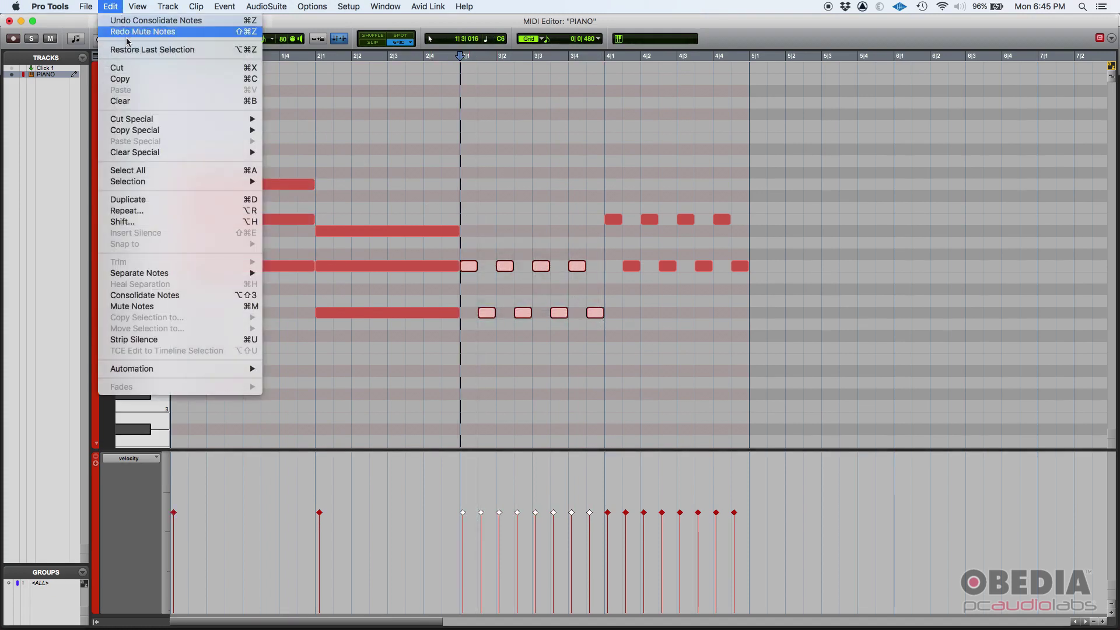
pyautogui.click(178, 308)
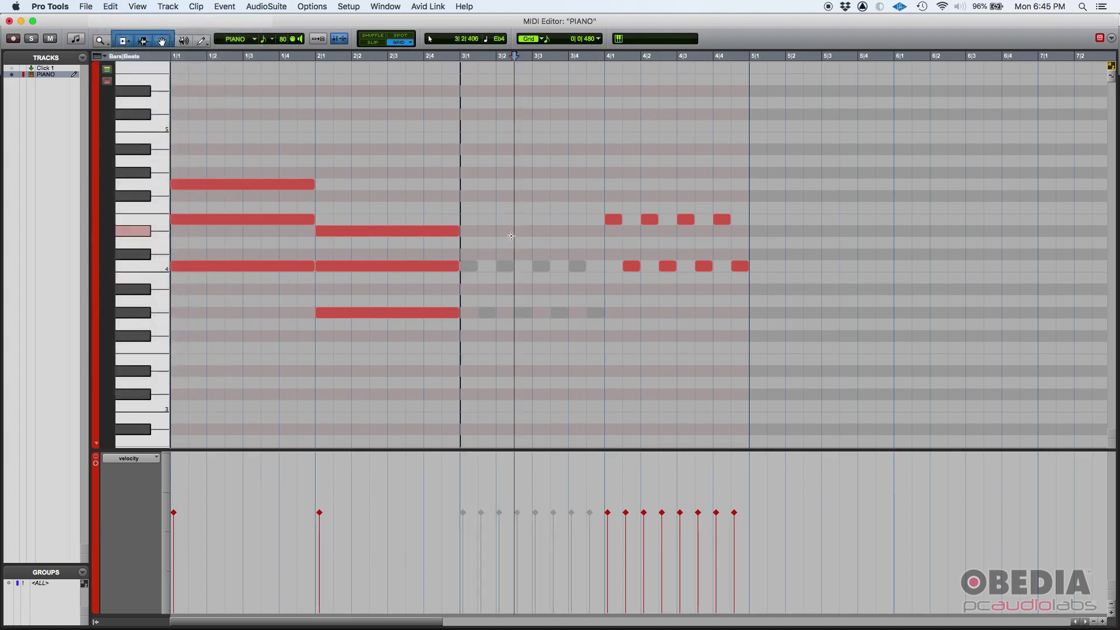
pyautogui.press('space')
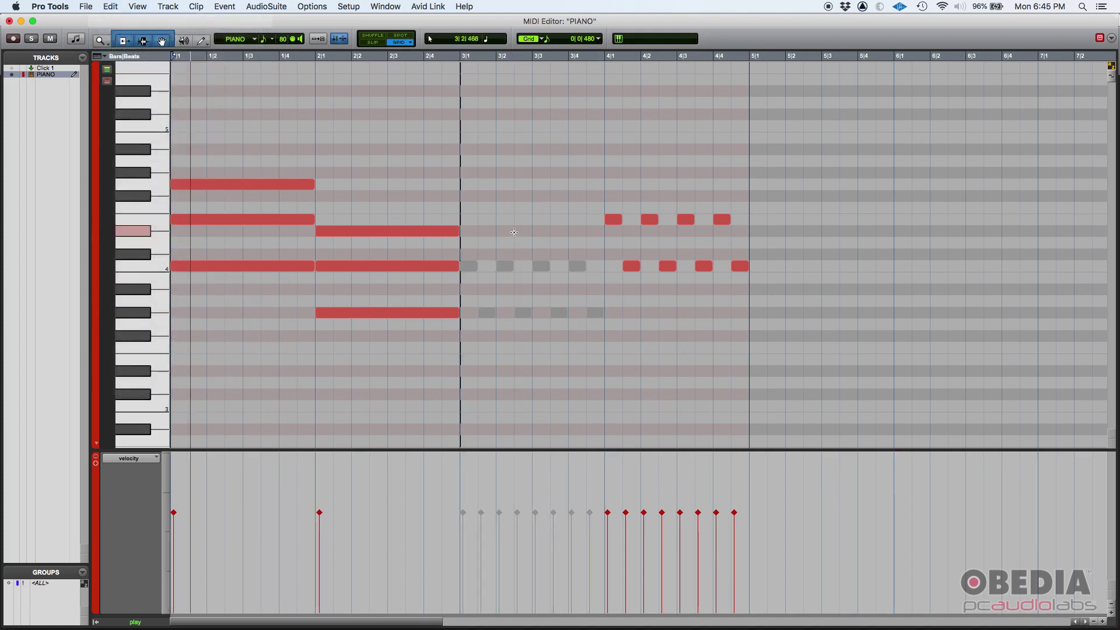